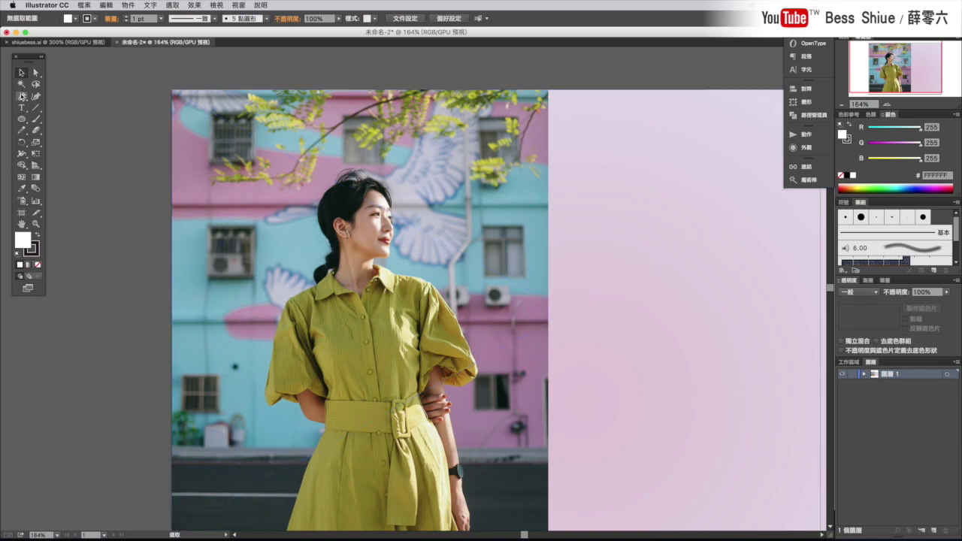
Draw a circle over the woman's head with the Ellipse tool.
{"action": "left_click_drag", "start_coordinate": [23, 120], "coordinate": [70, 143]}
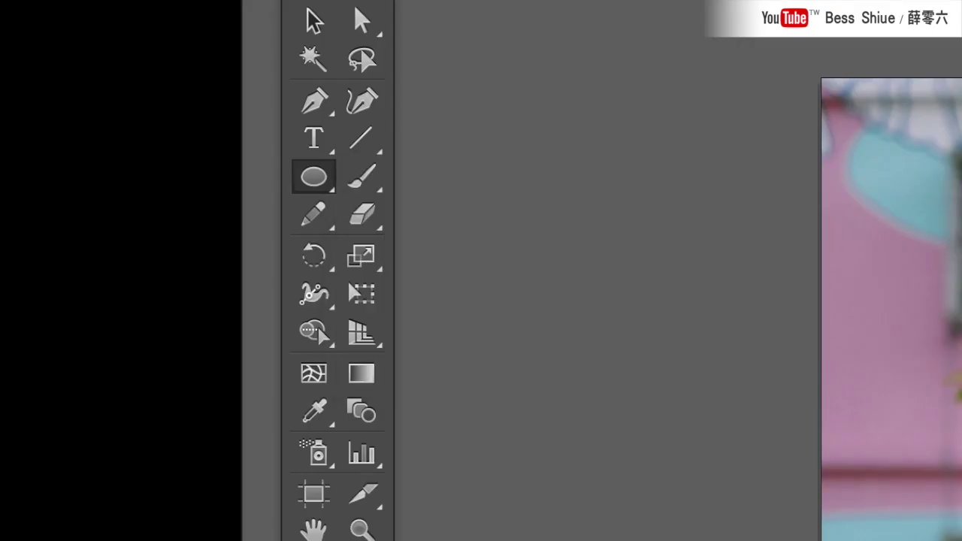
{"action": "left_click_drag", "start_coordinate": [438, 197], "coordinate": [571, 285]}
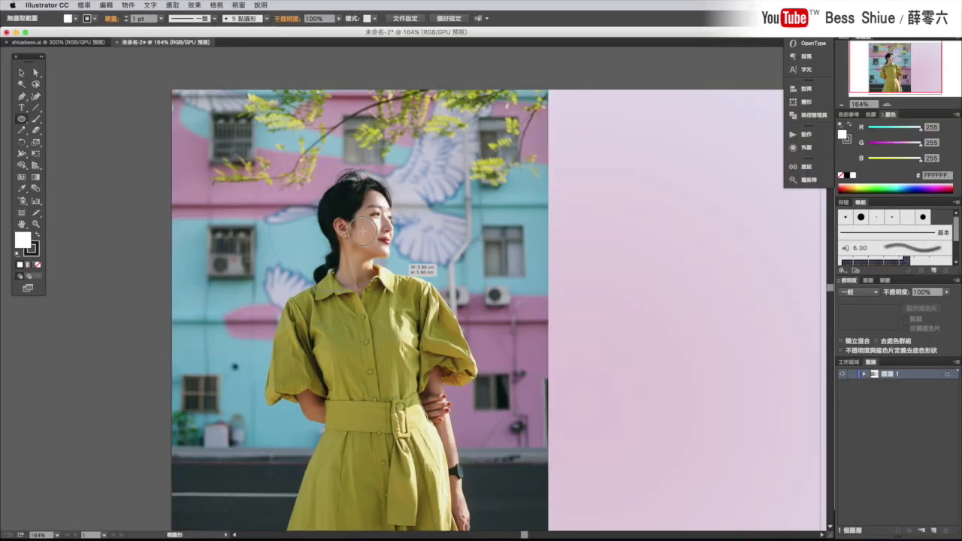
{"action": "mouse_move", "coordinate": [571, 285]}
{"action": "left_mouse_down"}
{"action": "mouse_move", "coordinate": [384, 251]}
{"action": "mouse_move", "coordinate": [446, 300]}
{"action": "left_mouse_up"}
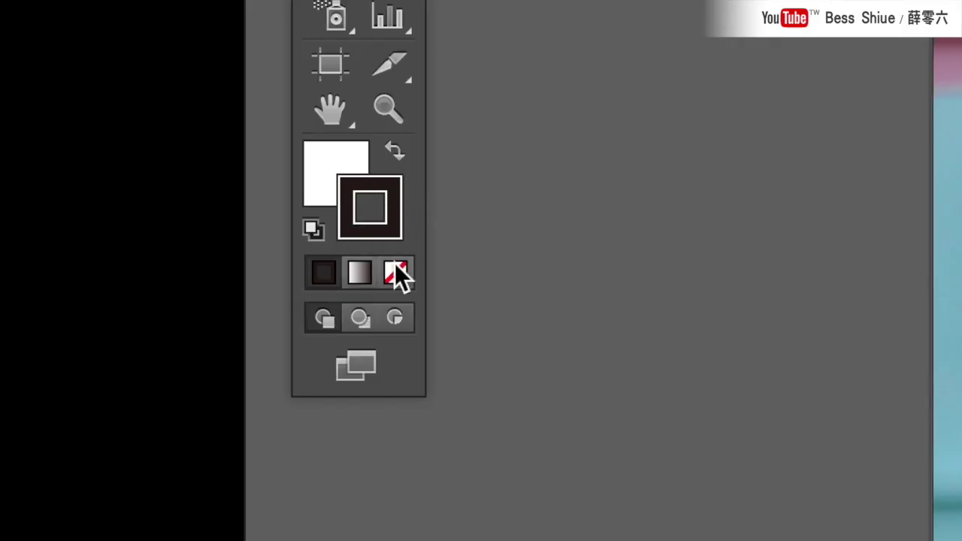
Give the circle no stroke and a white fill.
{"action": "left_click", "coordinate": [399, 272]}
{"action": "left_click", "coordinate": [322, 173]}
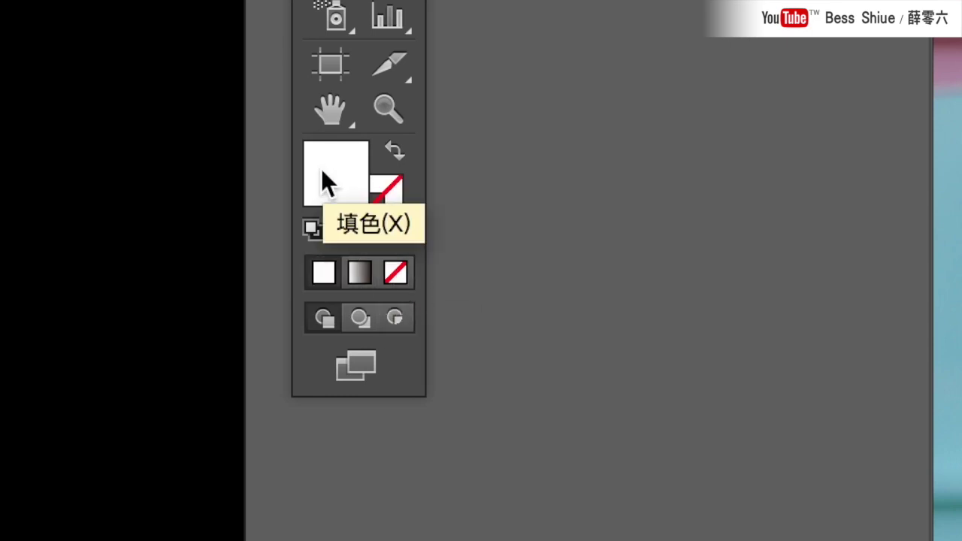
{"action": "key", "text": "x"}
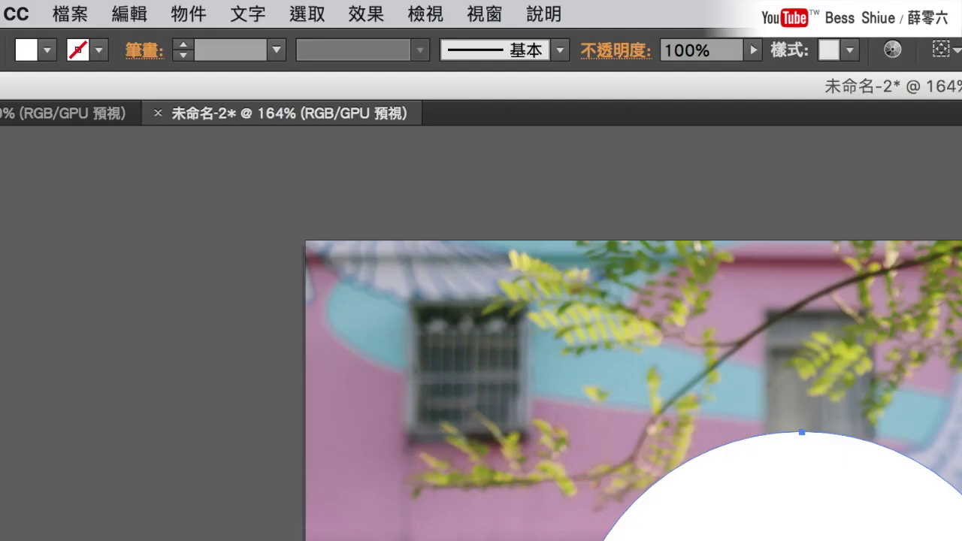
{"action": "left_click", "coordinate": [373, 13]}
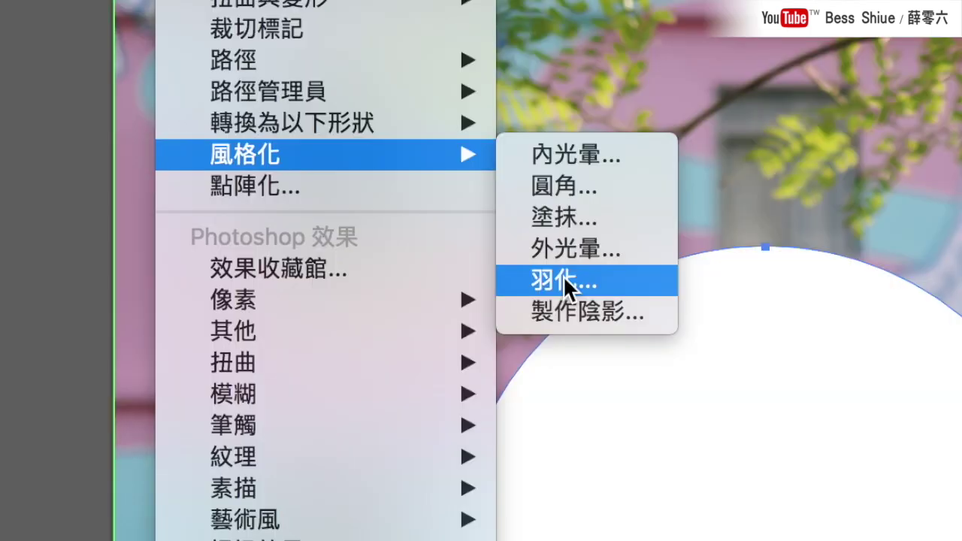
Apply an Effect > Stylize > Feather with a 0.6 cm radius to the circle, checking the preview.
{"action": "left_click", "coordinate": [649, 456]}
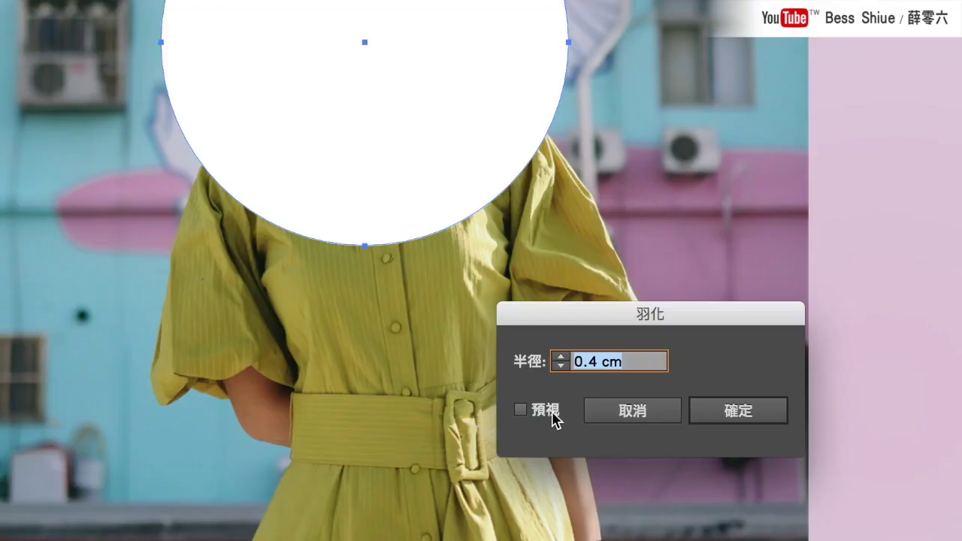
{"action": "left_click", "coordinate": [520, 409]}
{"action": "left_click_drag", "start_coordinate": [629, 318], "coordinate": [775, 13]}
{"action": "left_click", "coordinate": [651, 270]}
{"action": "left_click", "coordinate": [651, 271]}
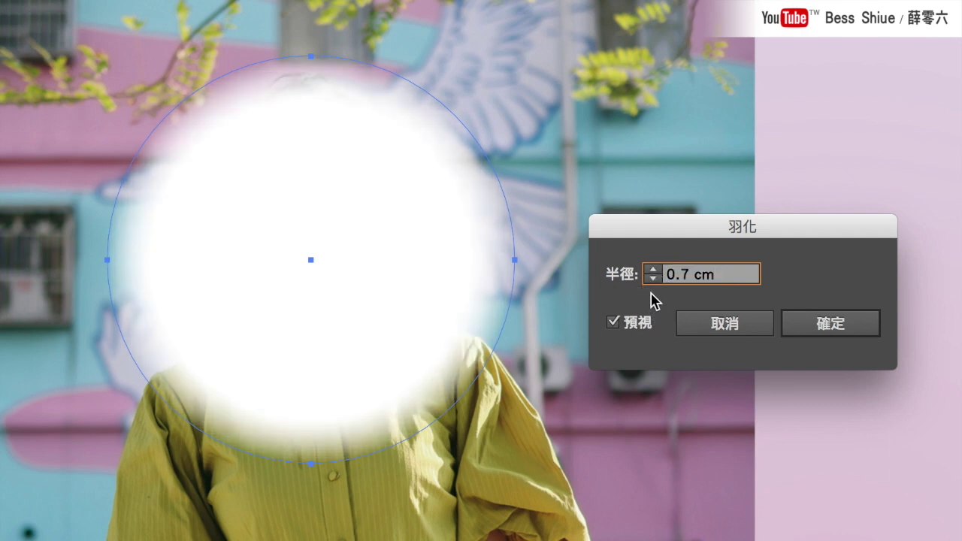
{"action": "left_click", "coordinate": [652, 278]}
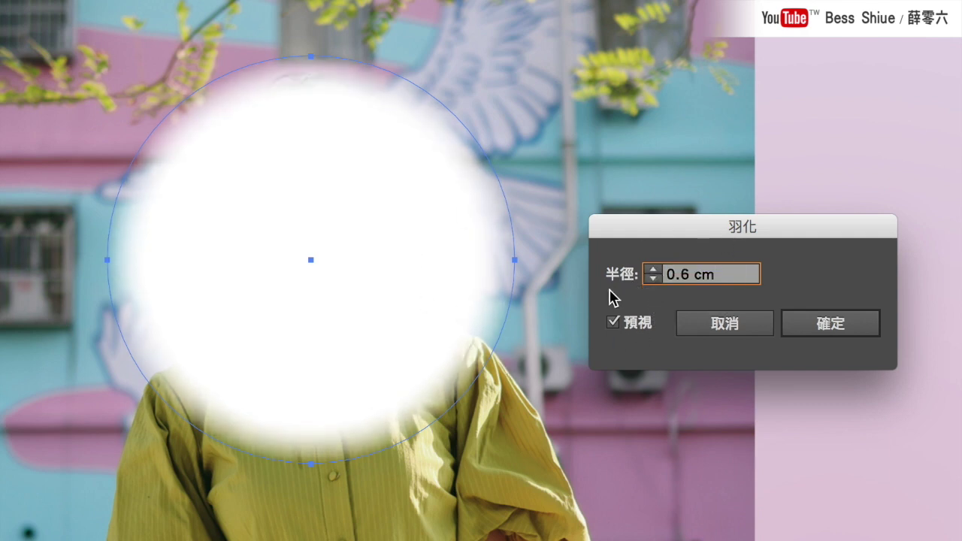
{"action": "left_click", "coordinate": [829, 331]}
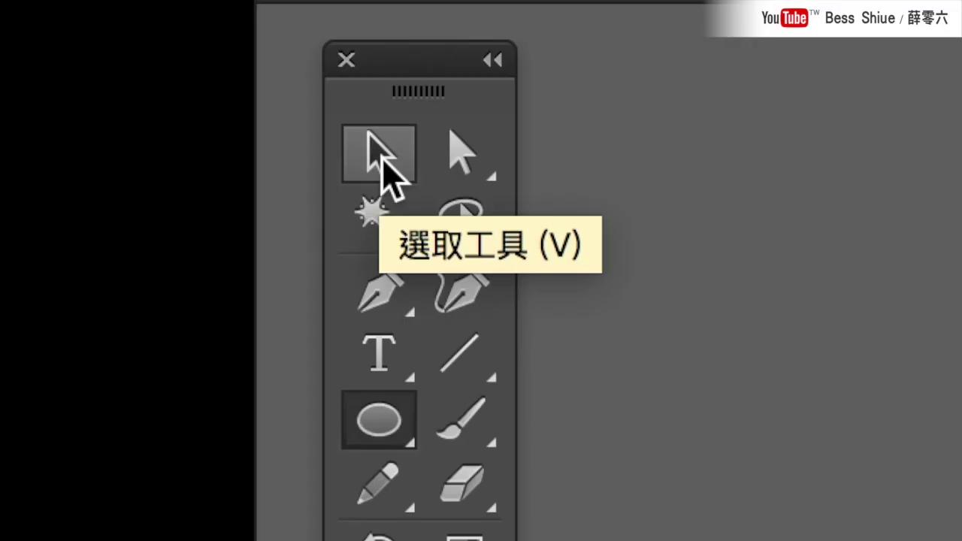
{"action": "left_click", "coordinate": [381, 156]}
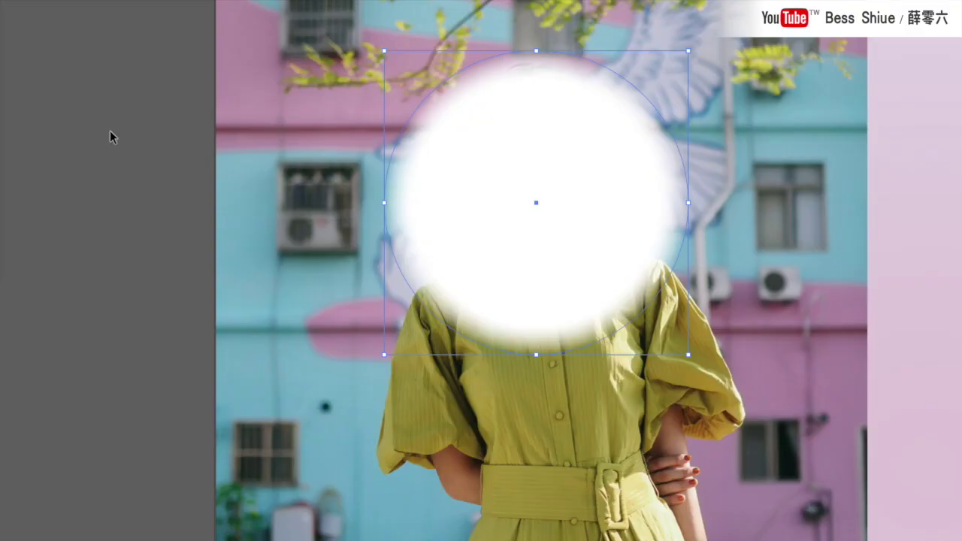
Select the photo and circle together and use Make Mask in the Transparency panel.
{"action": "mouse_move", "coordinate": [109, 137]}
{"action": "left_mouse_down"}
{"action": "mouse_move", "coordinate": [360, 322]}
{"action": "mouse_move", "coordinate": [580, 330]}
{"action": "mouse_move", "coordinate": [753, 243]}
{"action": "mouse_move", "coordinate": [843, 361]}
{"action": "left_mouse_up"}
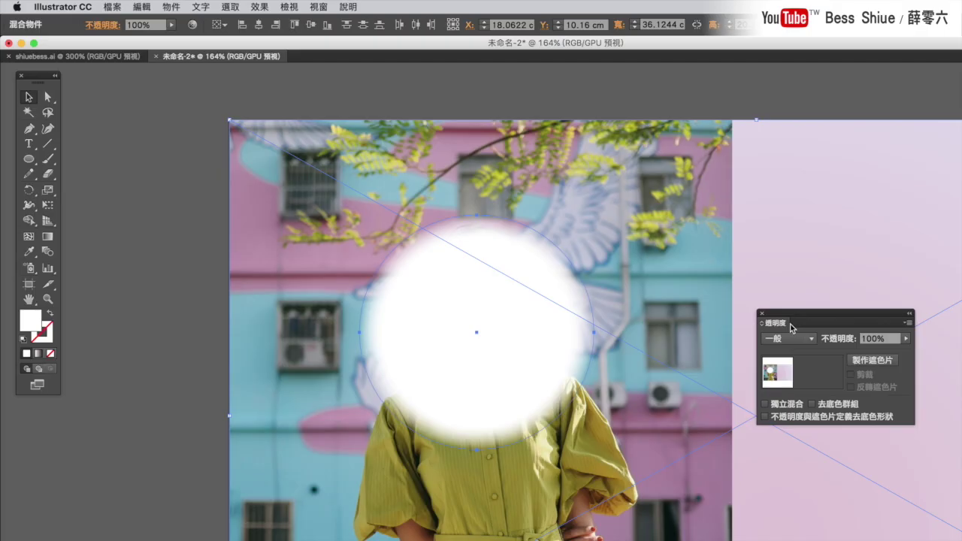
{"action": "left_click", "coordinate": [319, 6]}
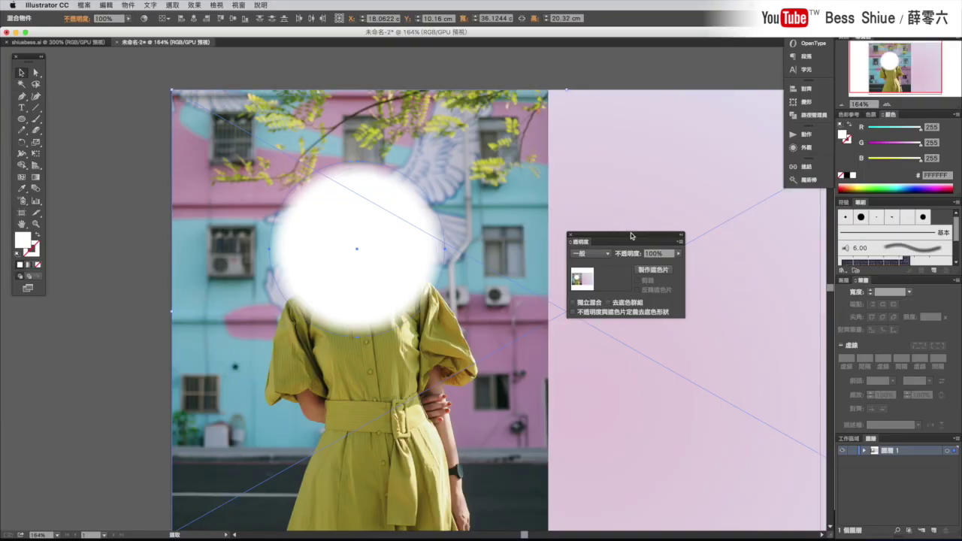
{"action": "left_click_drag", "start_coordinate": [630, 235], "coordinate": [624, 243]}
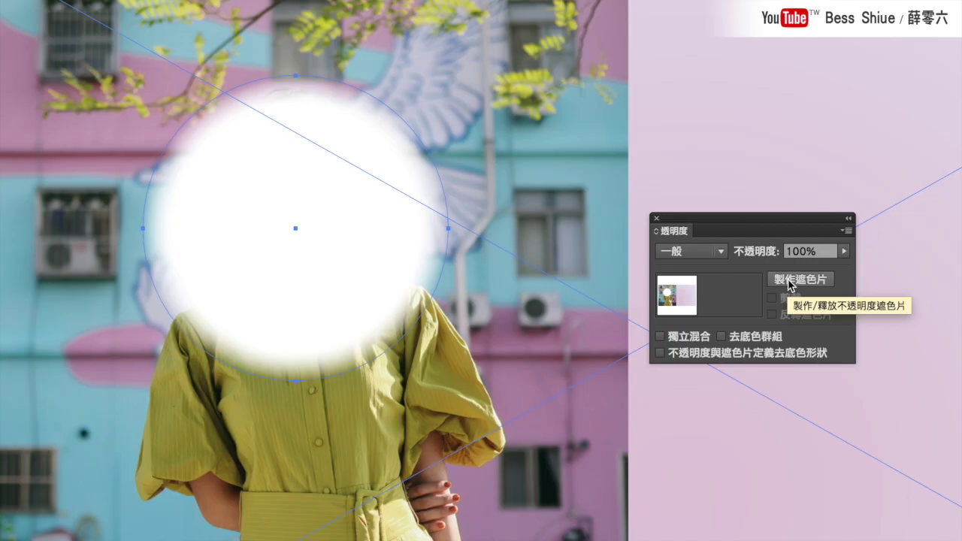
{"action": "left_click", "coordinate": [798, 279]}
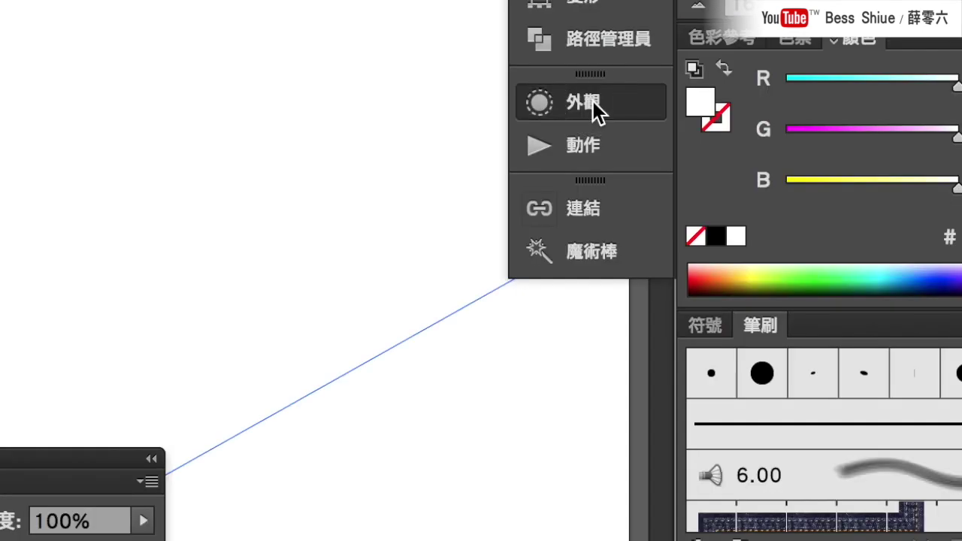
Show the Appearance panel, target the mask circle, and reopen its Feather effect settings.
{"action": "left_click", "coordinate": [797, 148]}
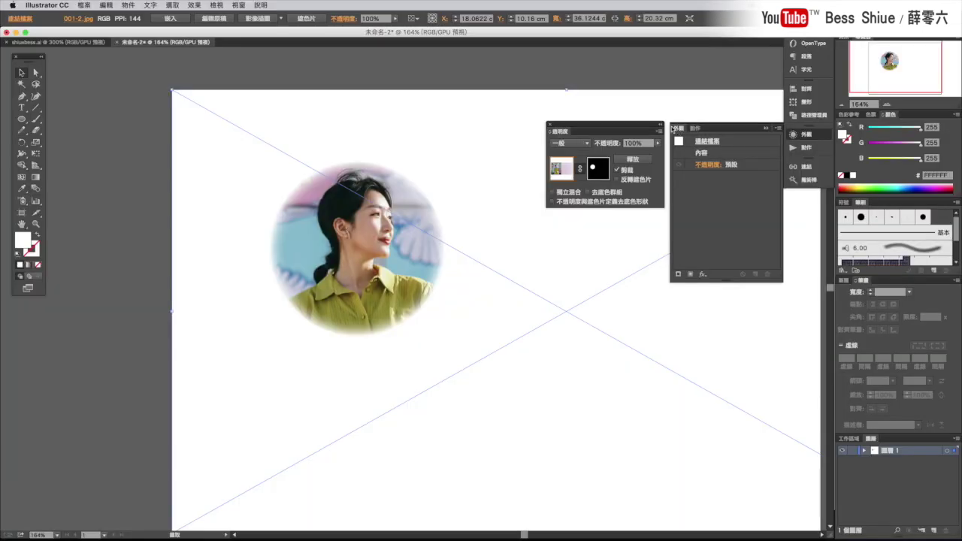
{"action": "left_click", "coordinate": [238, 6]}
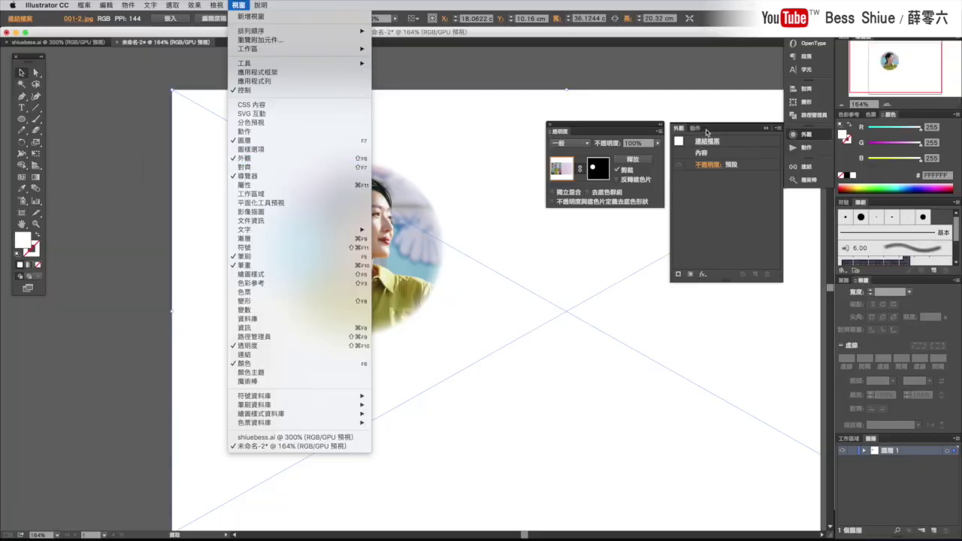
{"action": "left_click", "coordinate": [685, 132]}
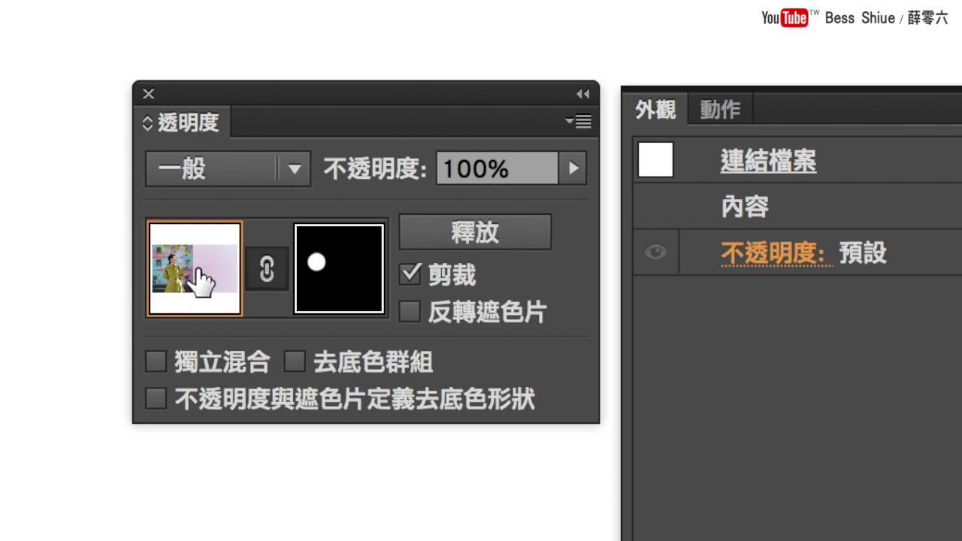
{"action": "left_click", "coordinate": [347, 284]}
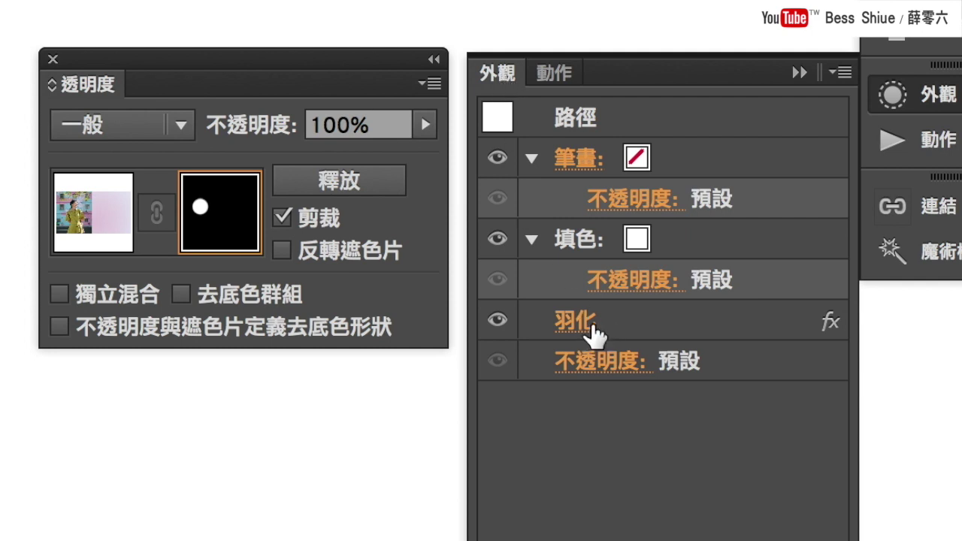
{"action": "double_click", "coordinate": [634, 316]}
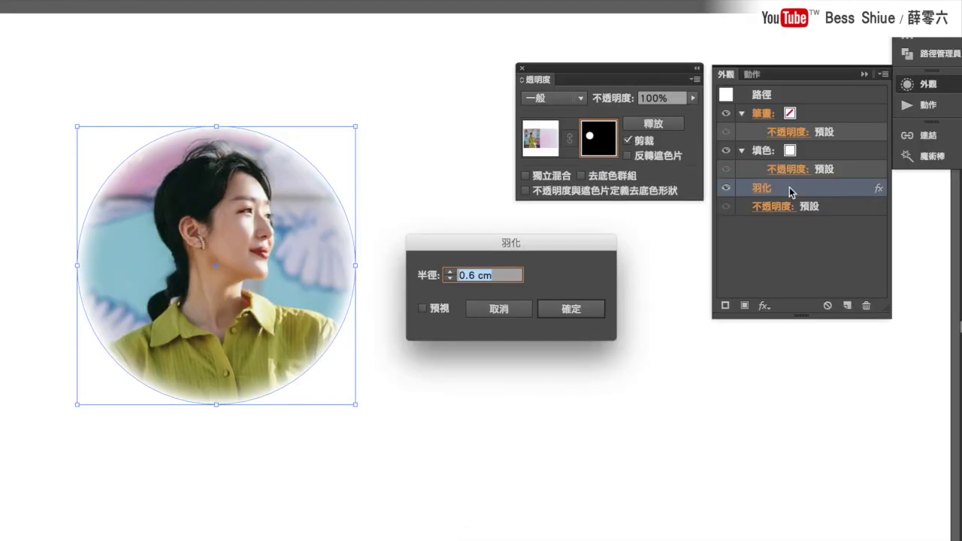
Change the mask circle's feather radius from 0.6 cm to 1.4 cm with preview on.
{"action": "left_click", "coordinate": [422, 310]}
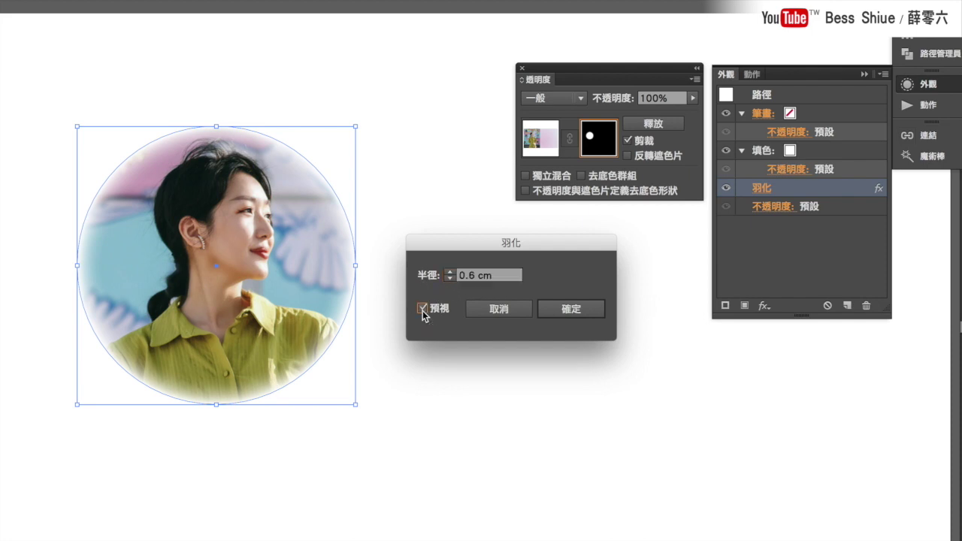
{"action": "left_click", "coordinate": [449, 273]}
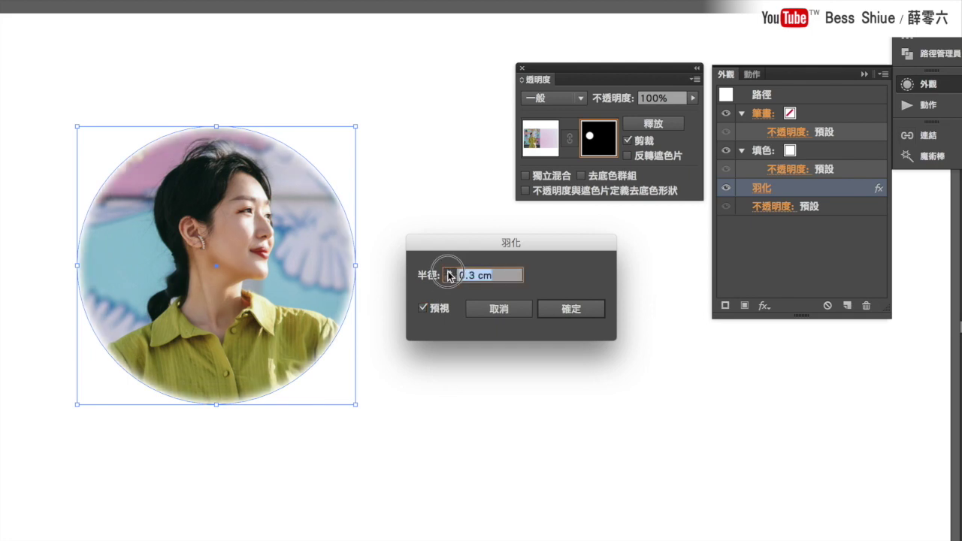
{"action": "left_click", "coordinate": [450, 272]}
{"action": "left_click", "coordinate": [449, 272]}
{"action": "left_click", "coordinate": [449, 272]}
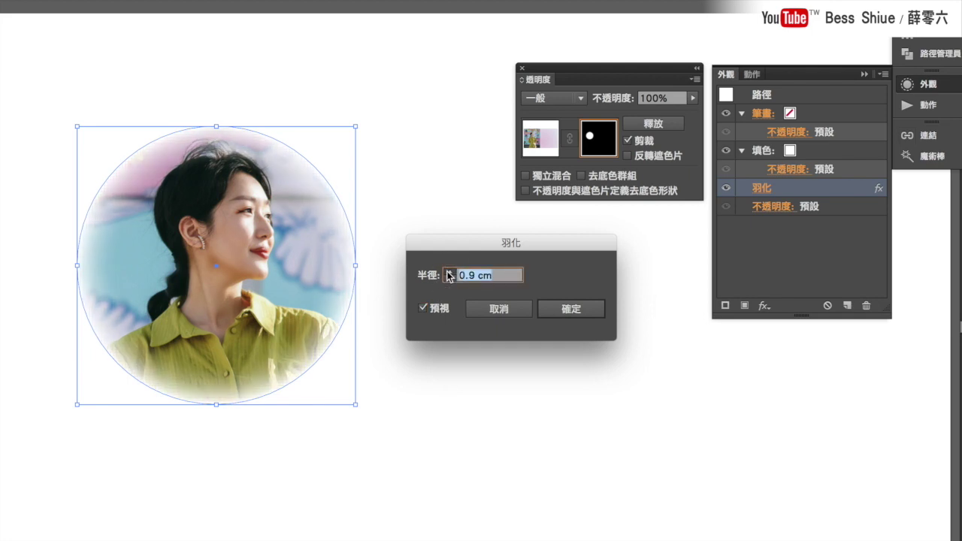
{"action": "left_click", "coordinate": [449, 272]}
{"action": "left_click", "coordinate": [450, 273]}
{"action": "left_click", "coordinate": [449, 277]}
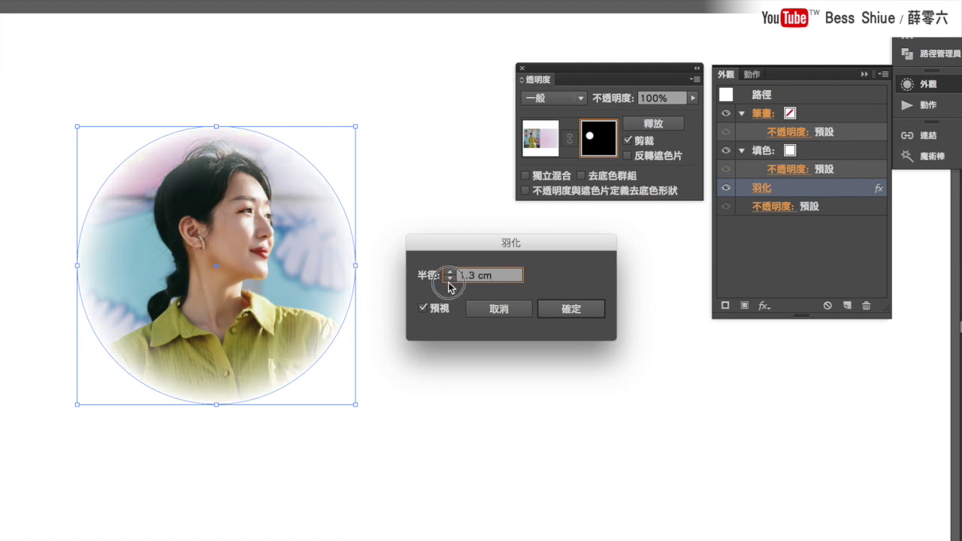
{"action": "left_click", "coordinate": [449, 272]}
{"action": "left_click", "coordinate": [450, 272]}
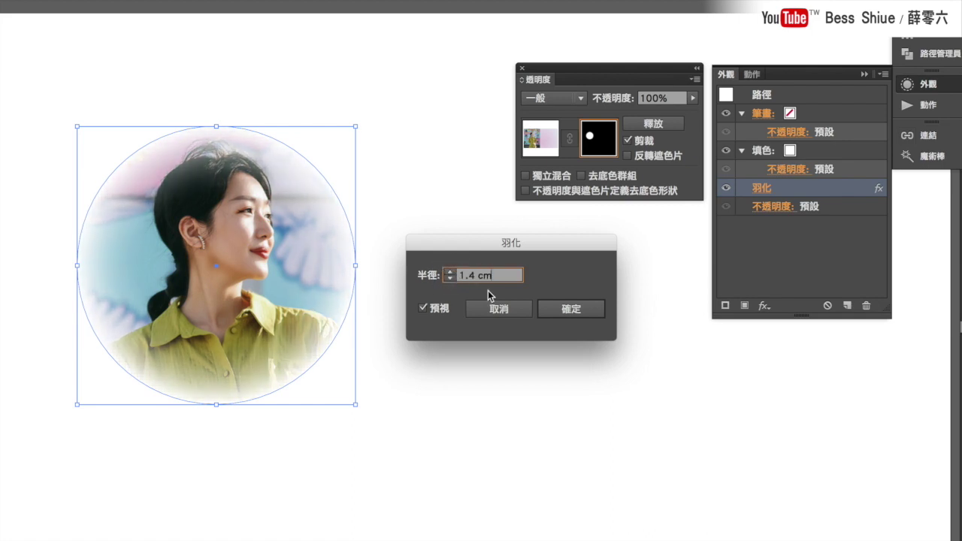
{"action": "left_click", "coordinate": [563, 311]}
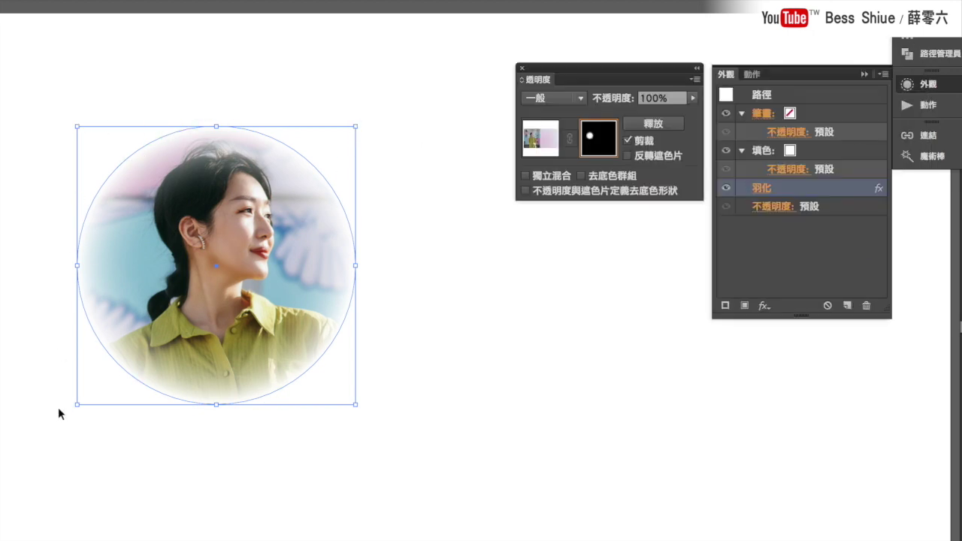
Enlarge and reposition the mask circle to frame more of the portrait, then exit mask editing.
{"action": "left_click_drag", "start_coordinate": [356, 128], "coordinate": [461, 36]}
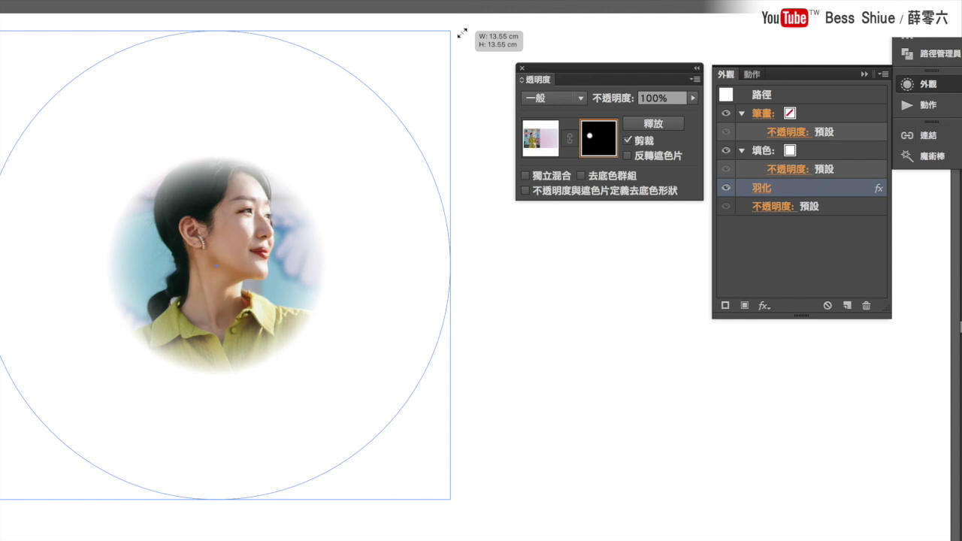
{"action": "left_click_drag", "start_coordinate": [461, 36], "coordinate": [381, 110]}
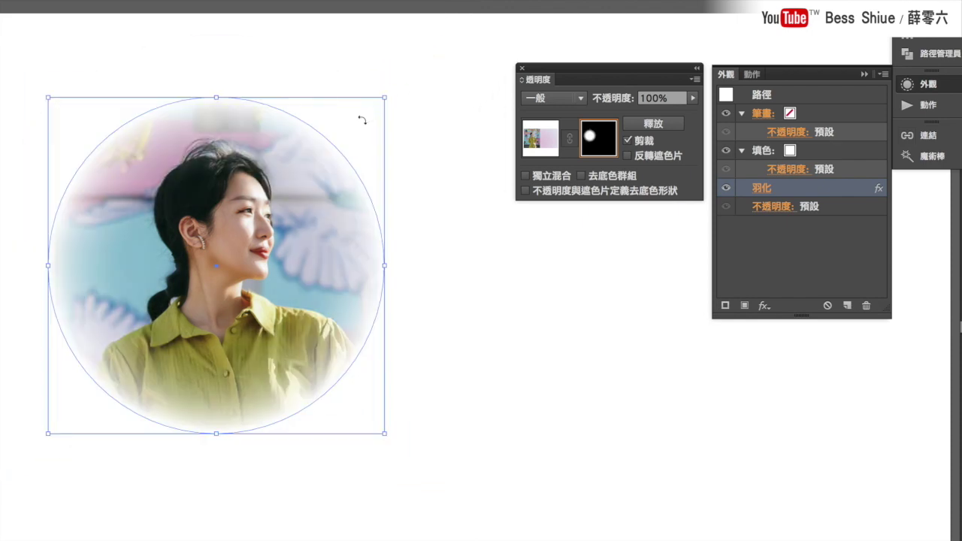
{"action": "left_click_drag", "start_coordinate": [385, 97], "coordinate": [421, 61]}
{"action": "mouse_move", "coordinate": [328, 273]}
{"action": "left_mouse_down"}
{"action": "mouse_move", "coordinate": [237, 233]}
{"action": "mouse_move", "coordinate": [297, 270]}
{"action": "left_mouse_up"}
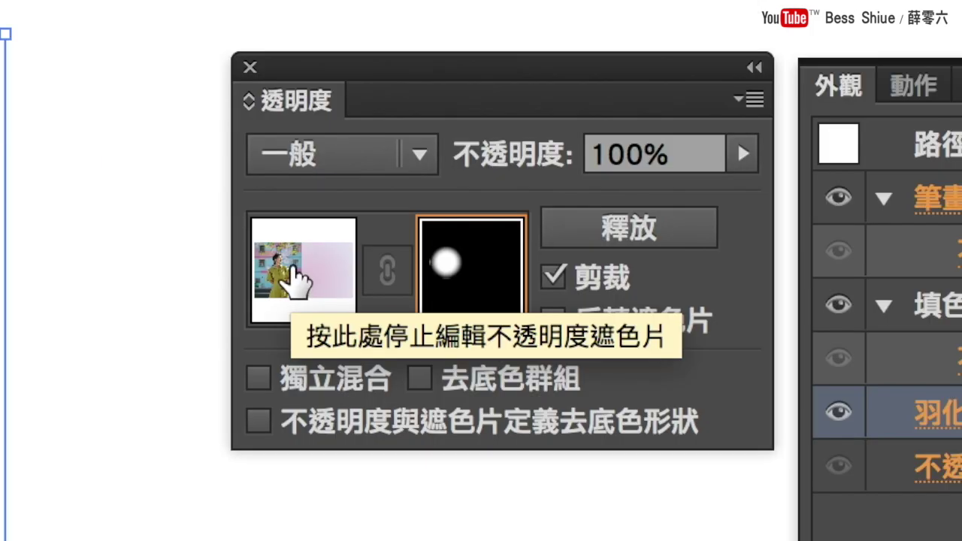
{"action": "left_click", "coordinate": [295, 272]}
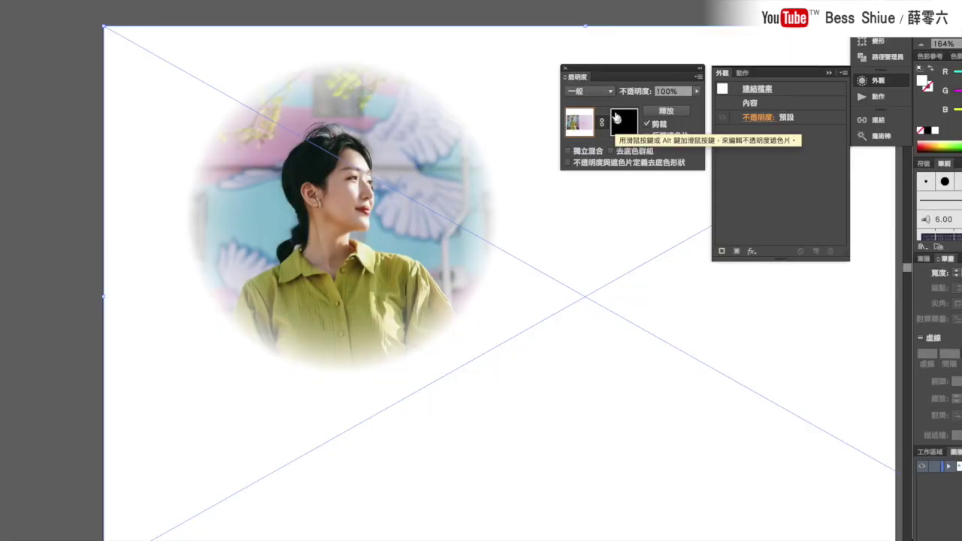
Move the masked portrait to a new spot on the artboard and select its mask for editing.
{"action": "mouse_move", "coordinate": [256, 169]}
{"action": "left_mouse_down"}
{"action": "mouse_move", "coordinate": [366, 271]}
{"action": "mouse_move", "coordinate": [326, 198]}
{"action": "left_mouse_up"}
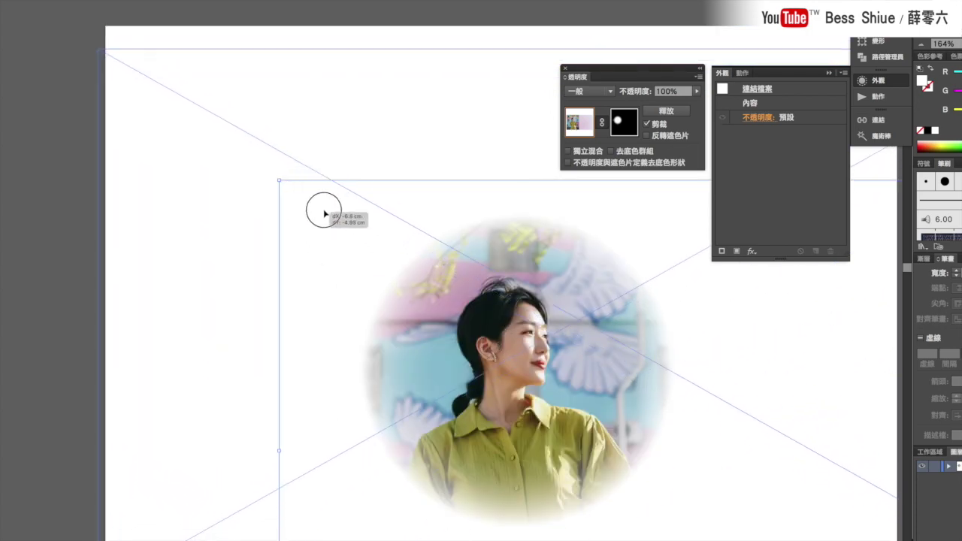
{"action": "key", "text": "ctrl+z"}
{"action": "mouse_move", "coordinate": [320, 219]}
{"action": "left_mouse_down"}
{"action": "mouse_move", "coordinate": [440, 304]}
{"action": "mouse_move", "coordinate": [329, 224]}
{"action": "left_mouse_up"}
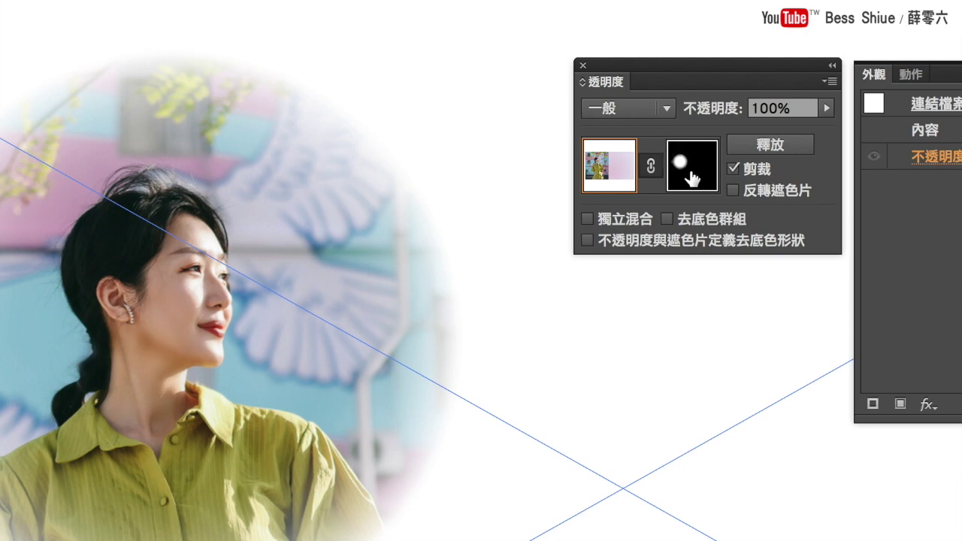
{"action": "left_click", "coordinate": [690, 174]}
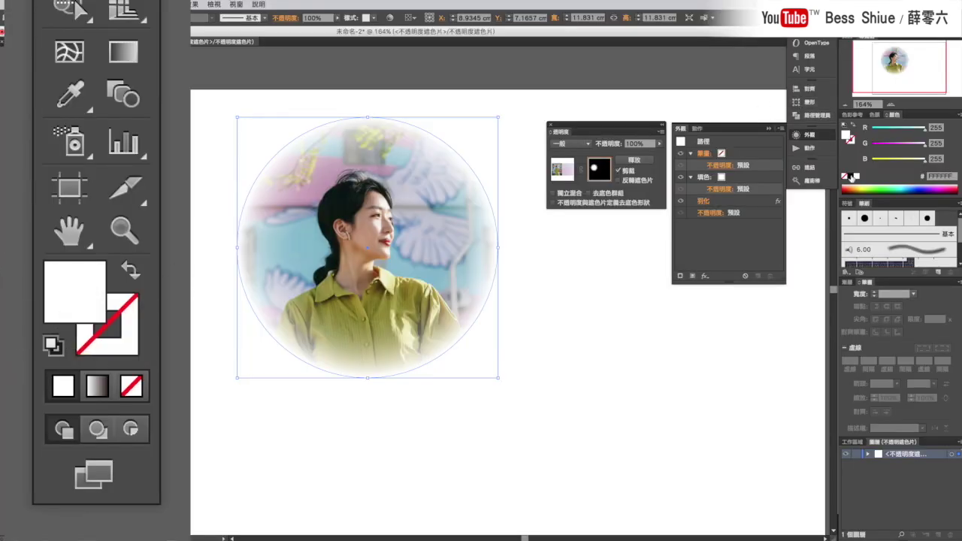
Fill the mask circle black to show the portrait vanishing, then undo back to white.
{"action": "left_click", "coordinate": [852, 177]}
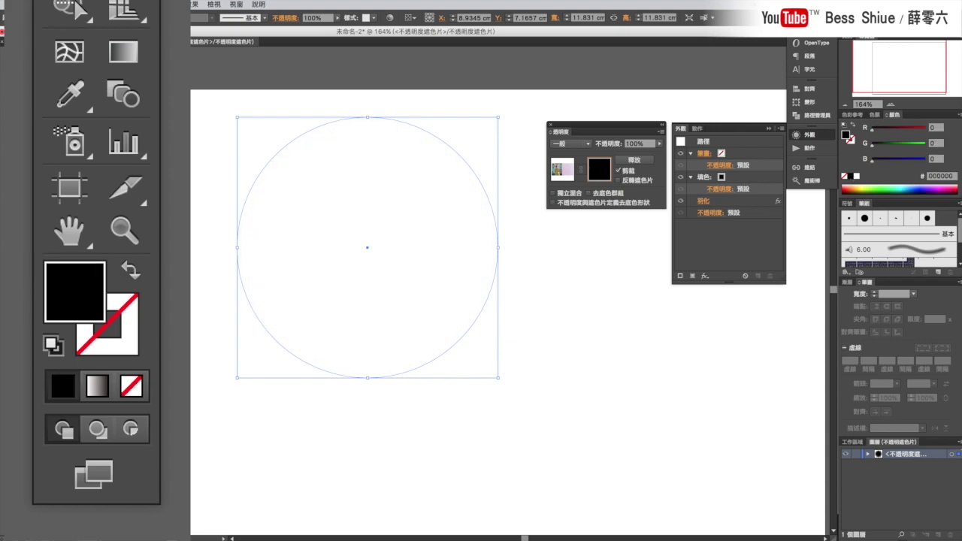
{"action": "left_click", "coordinate": [647, 239]}
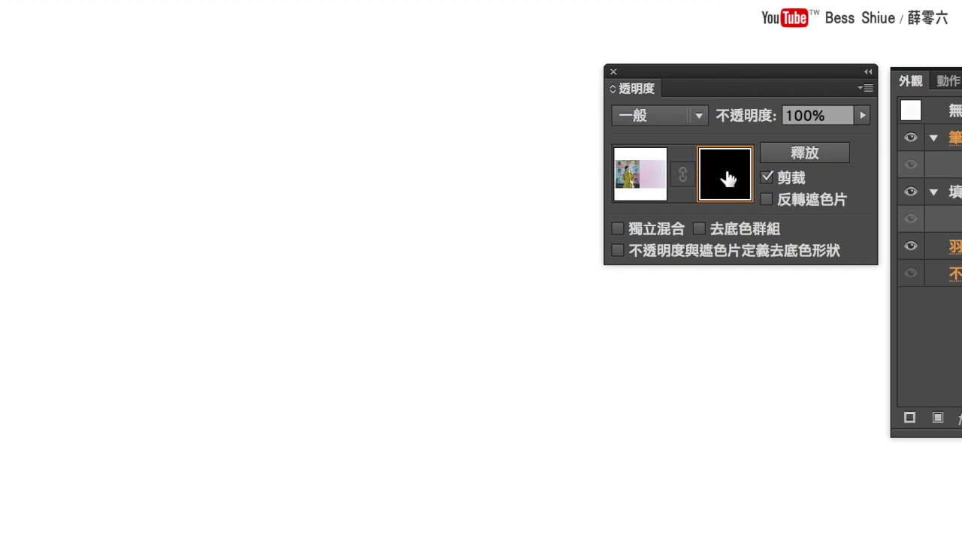
{"action": "key", "text": "ctrl+f"}
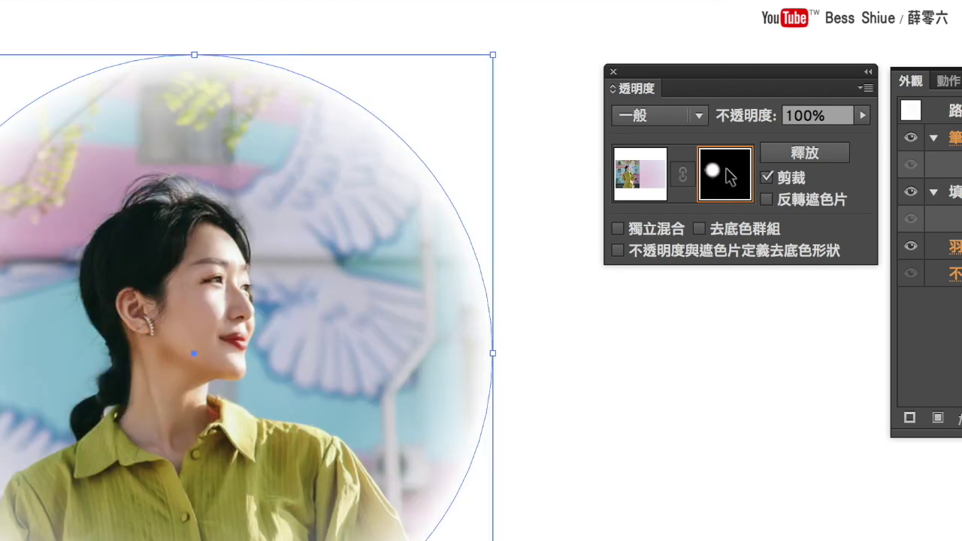